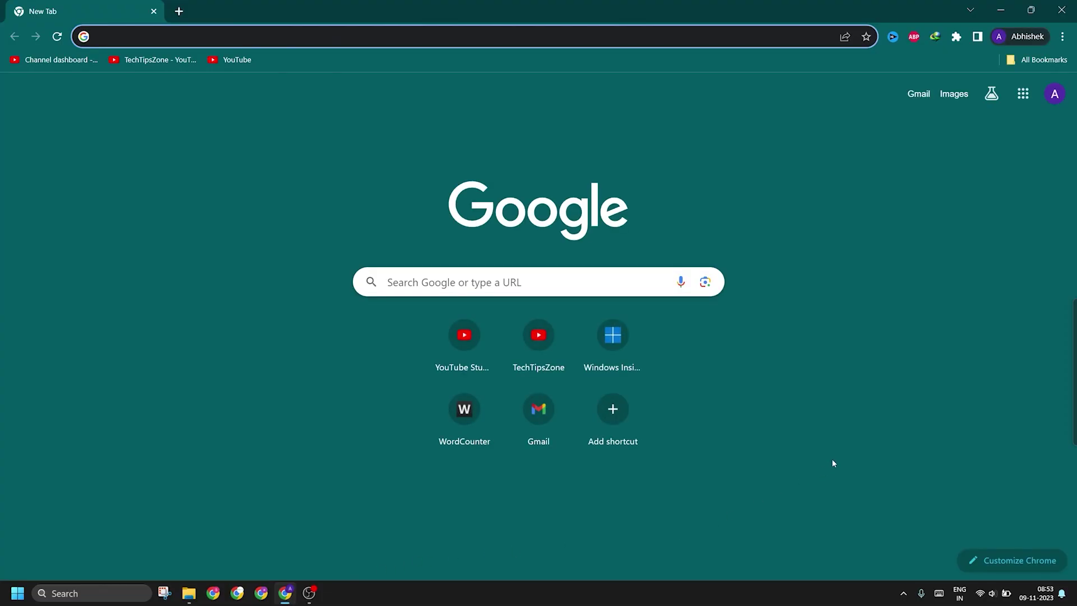
- Start a new Incognito window from Chrome's main menu for the PC Manager search
click(1062, 36)
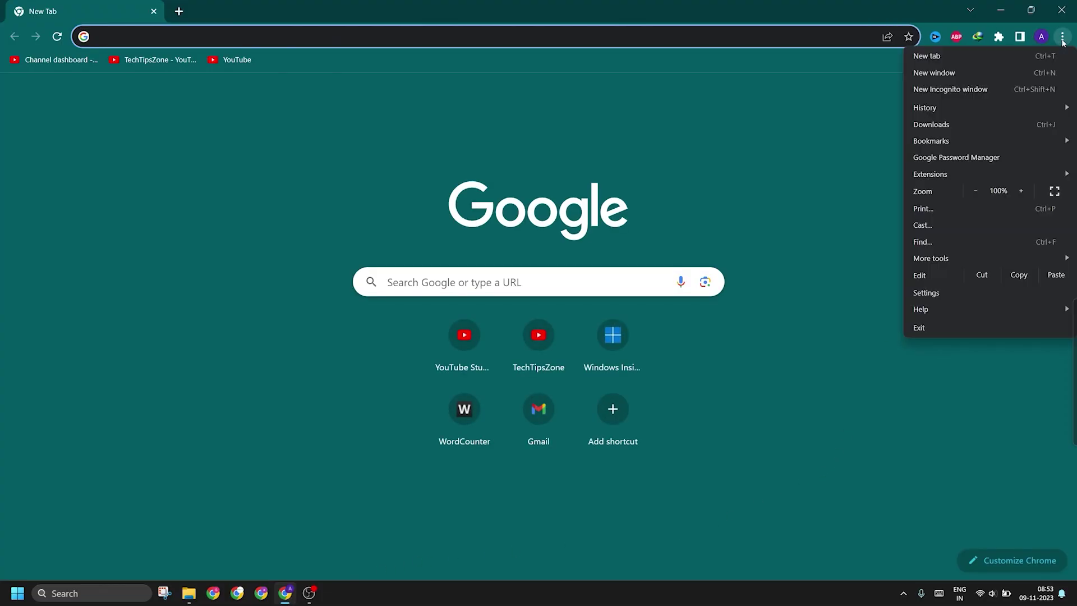
click(1006, 87)
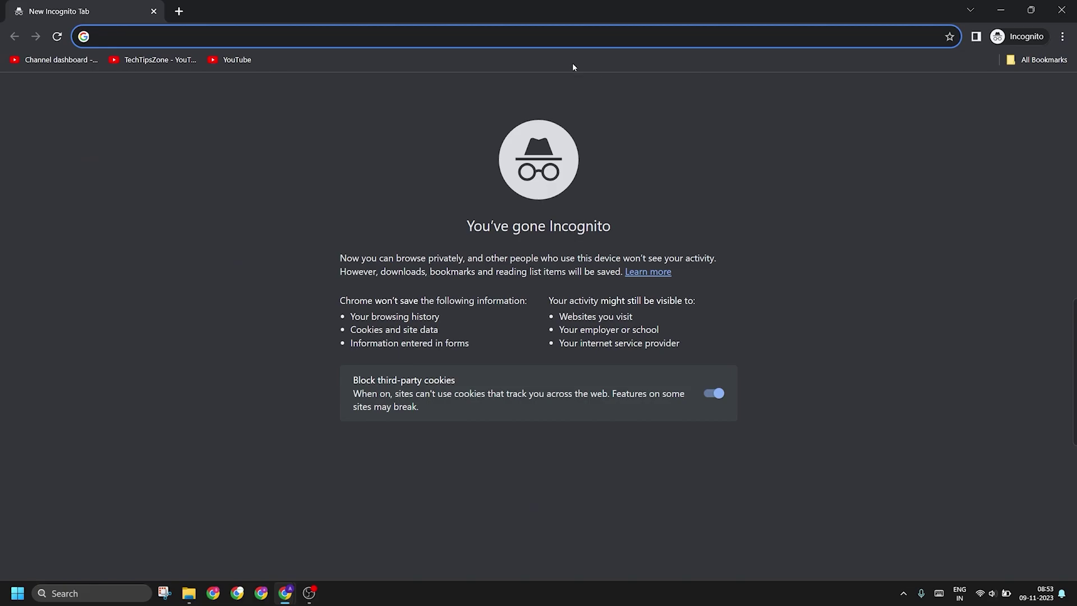
text(Microsoft PC Manager 3.8.2.0)
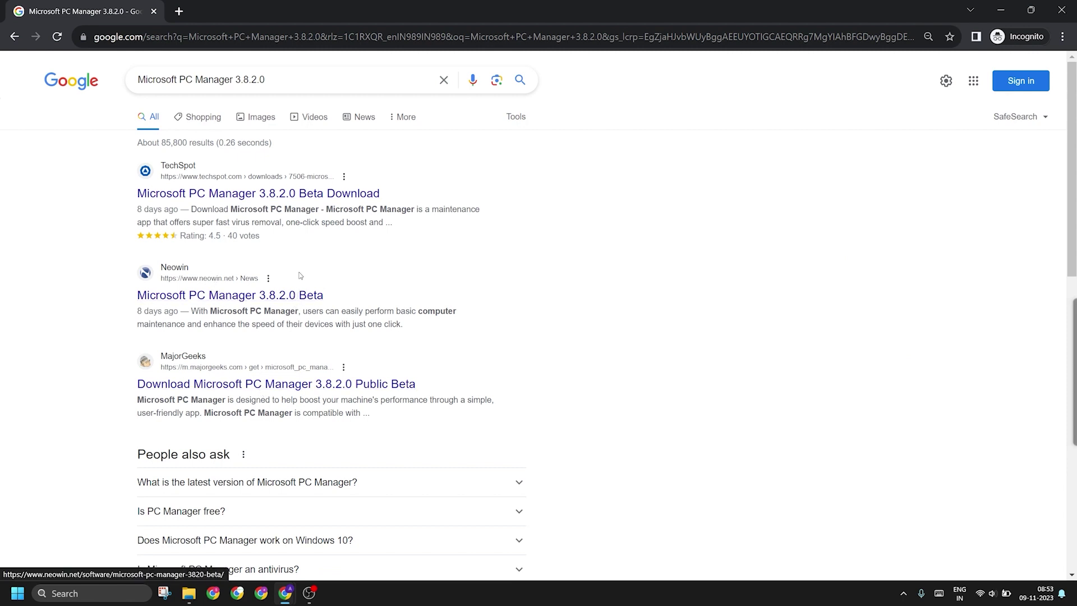
- Follow the TechSpot result for the Microsoft PC Manager 3.8.2.0 Beta download page
click(331, 194)
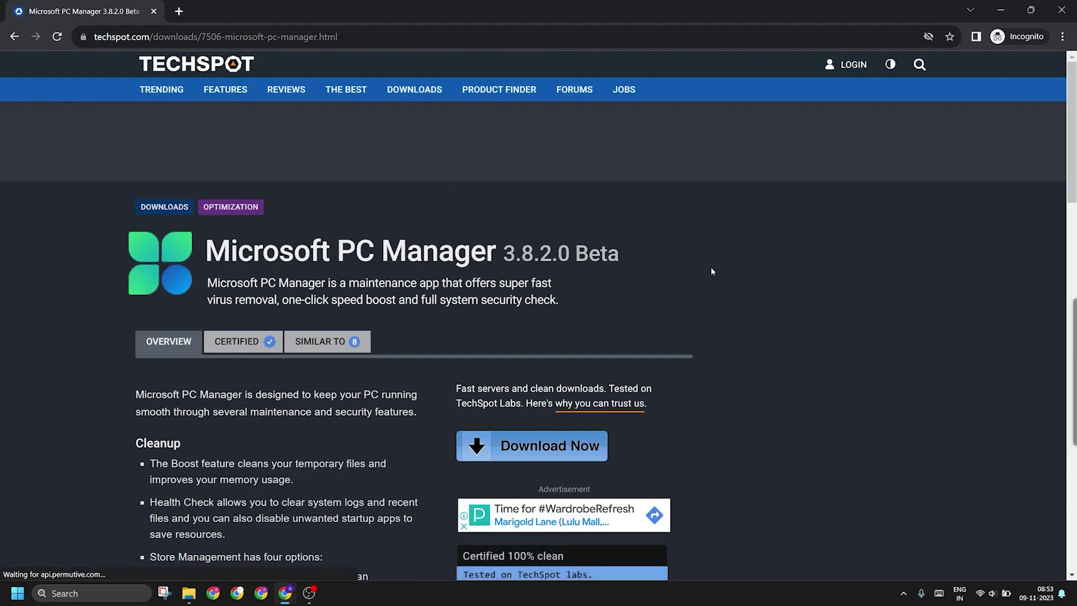
scroll(712, 271, down, 2)
scroll(712, 272, down, 3)
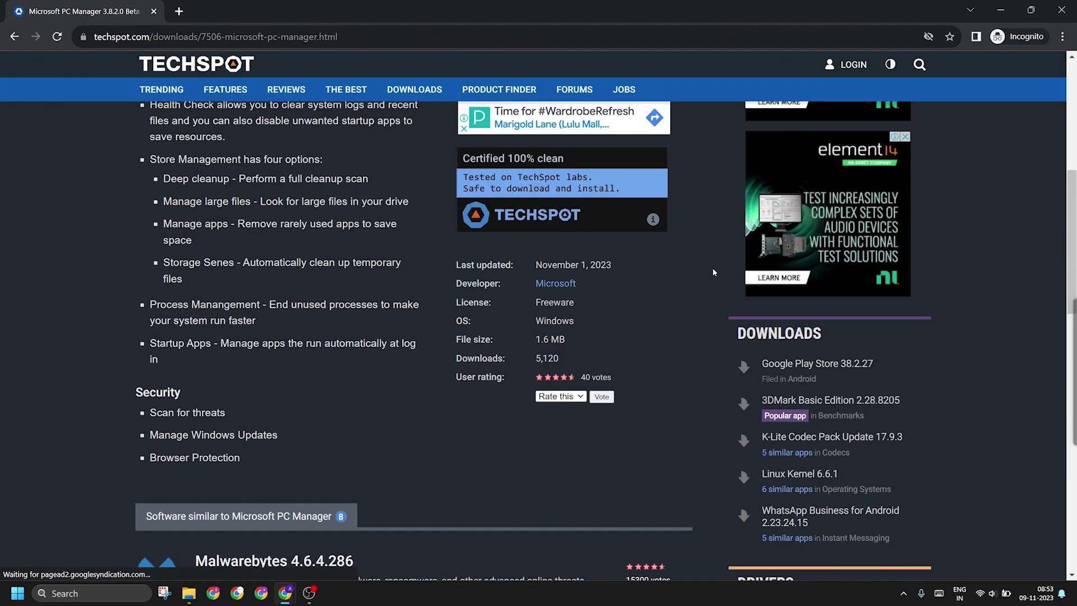
scroll(631, 309, up, 2)
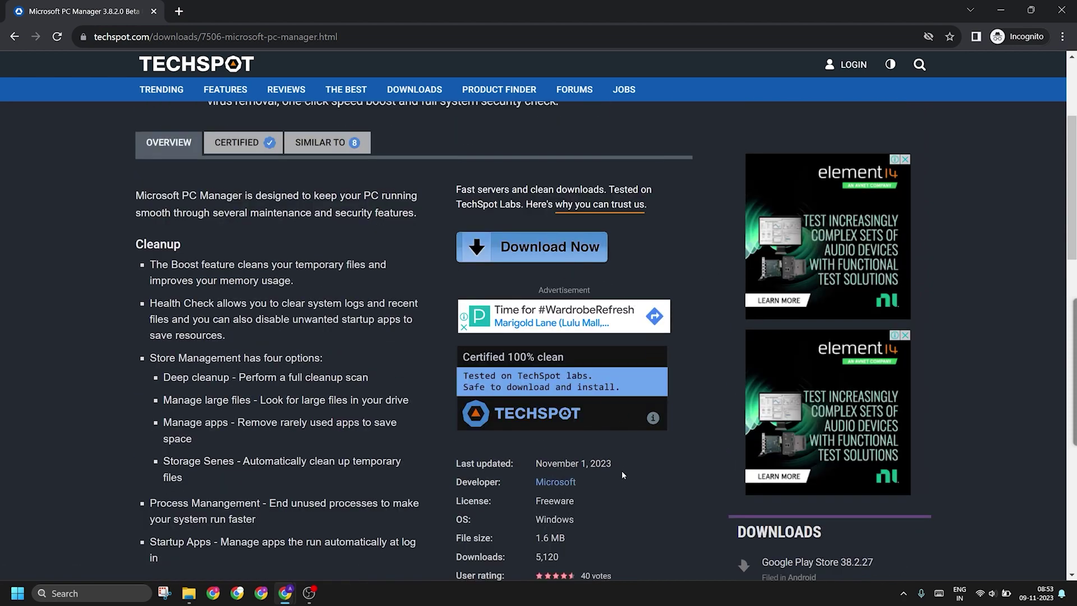
scroll(622, 470, down, 1)
scroll(599, 460, up, 2)
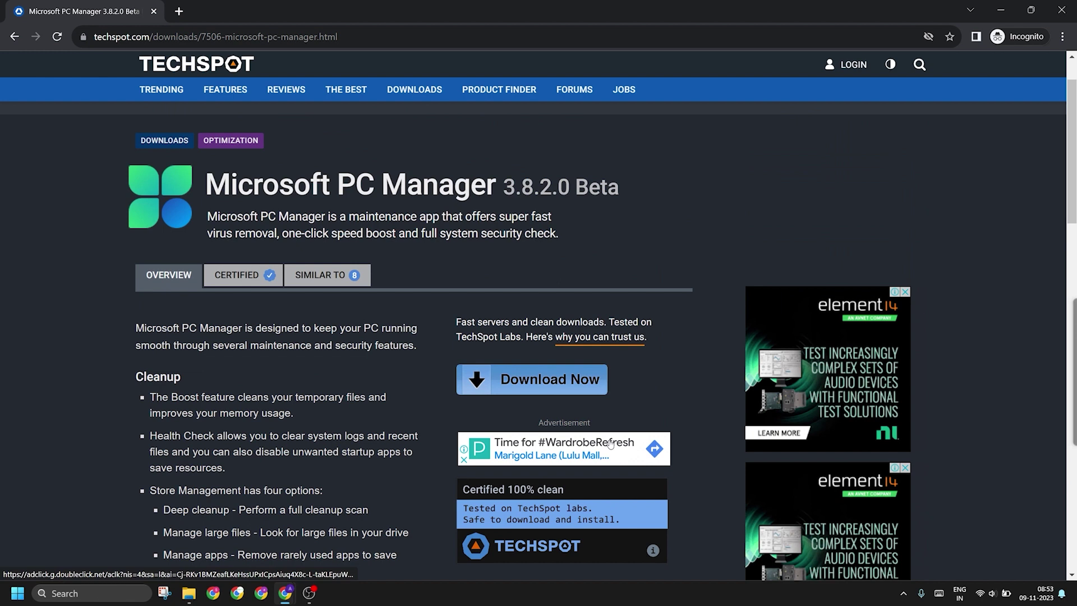
- Start the PC Manager download and dismiss the full-page vignette ad covering it
click(563, 383)
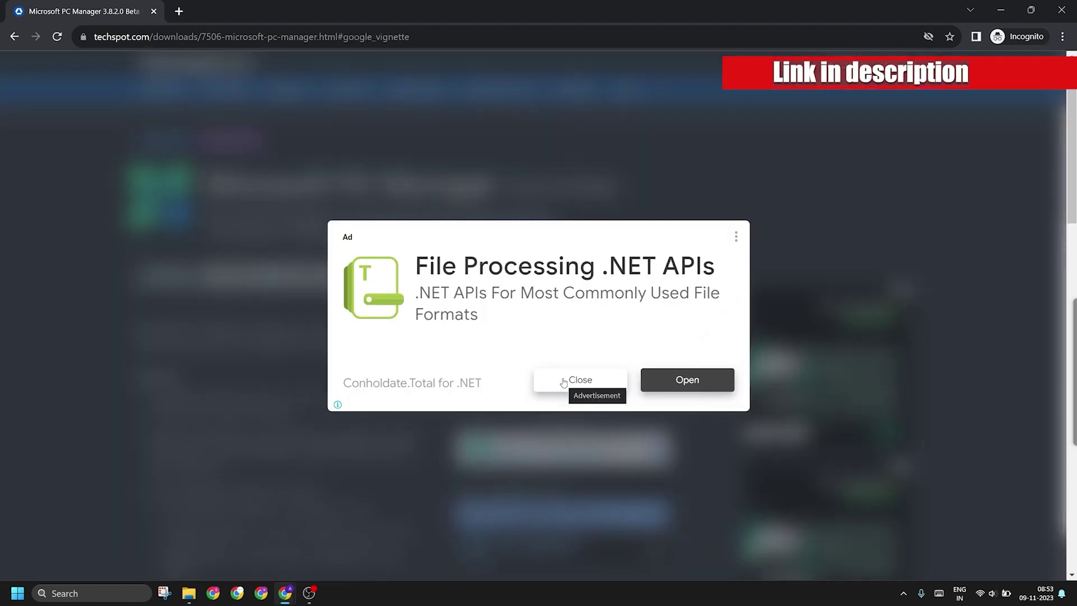
click(600, 389)
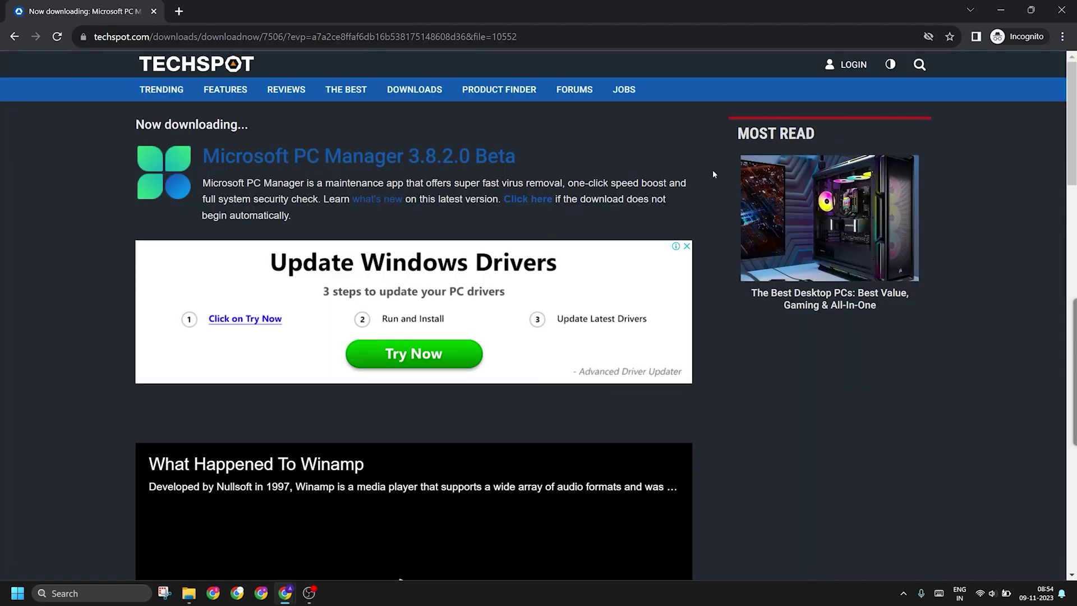
scroll(647, 358, down, 3)
scroll(646, 358, down, 3)
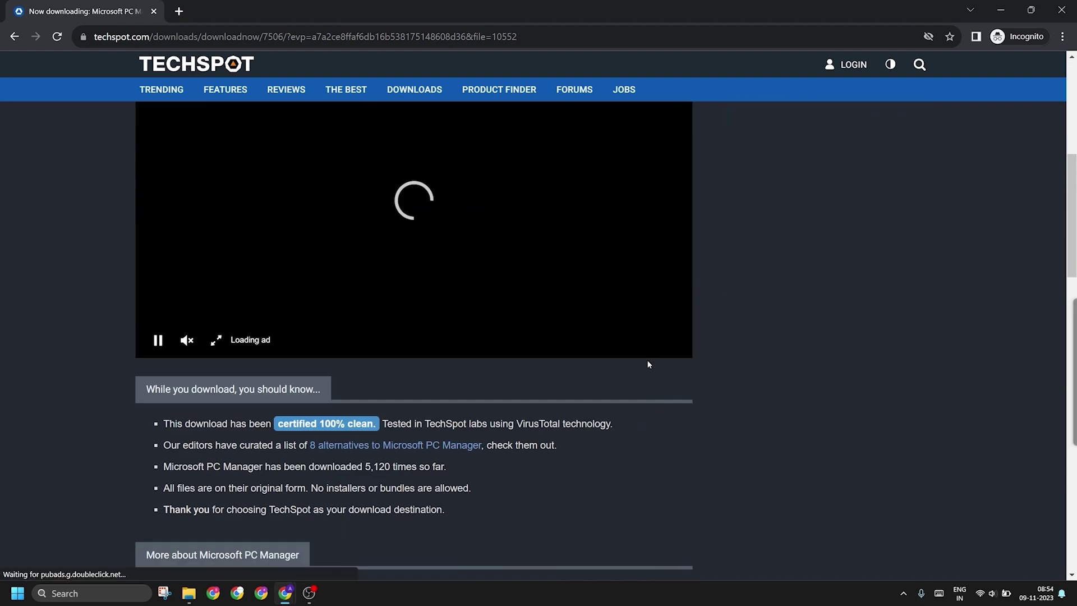
scroll(646, 370, down, 3)
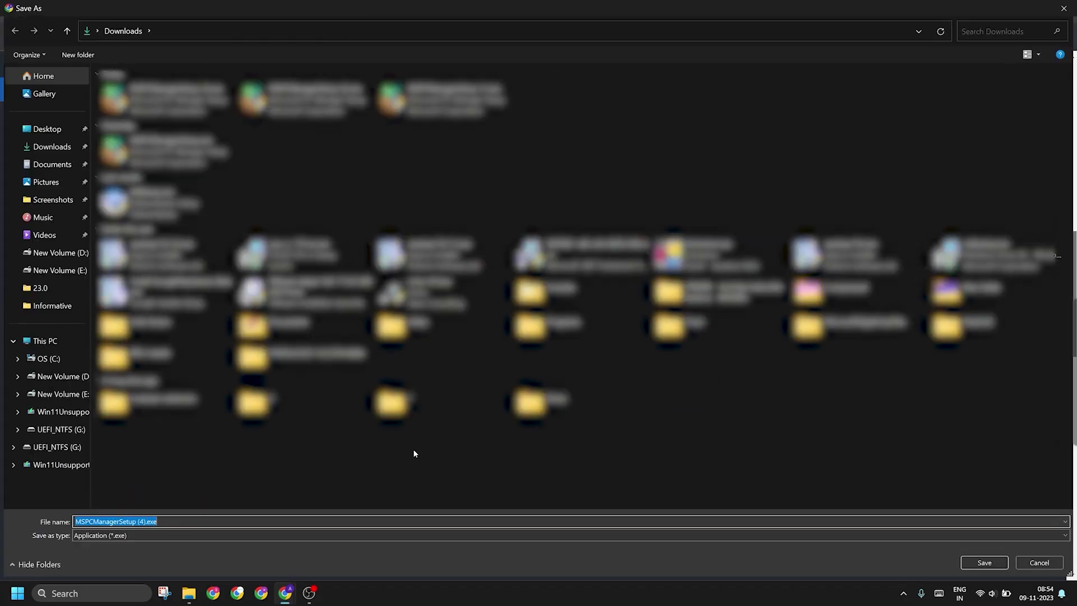
- Save MSPCManagerSetup (4).exe from the Save As dialog
click(978, 562)
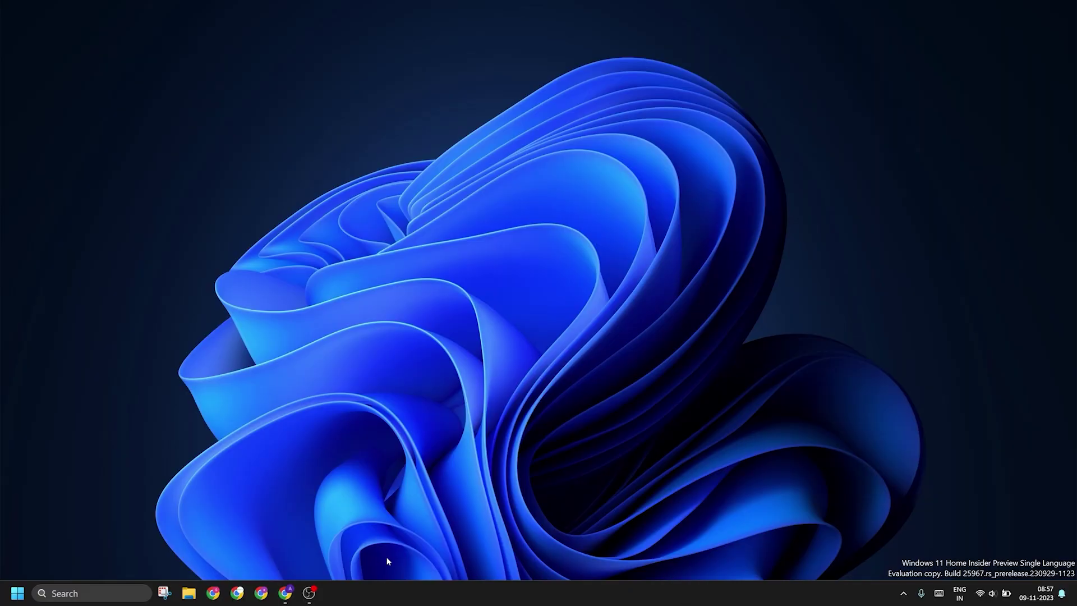
- Run MSPCManagerSetup (4).exe from the Desktop folder in File Explorer
click(189, 592)
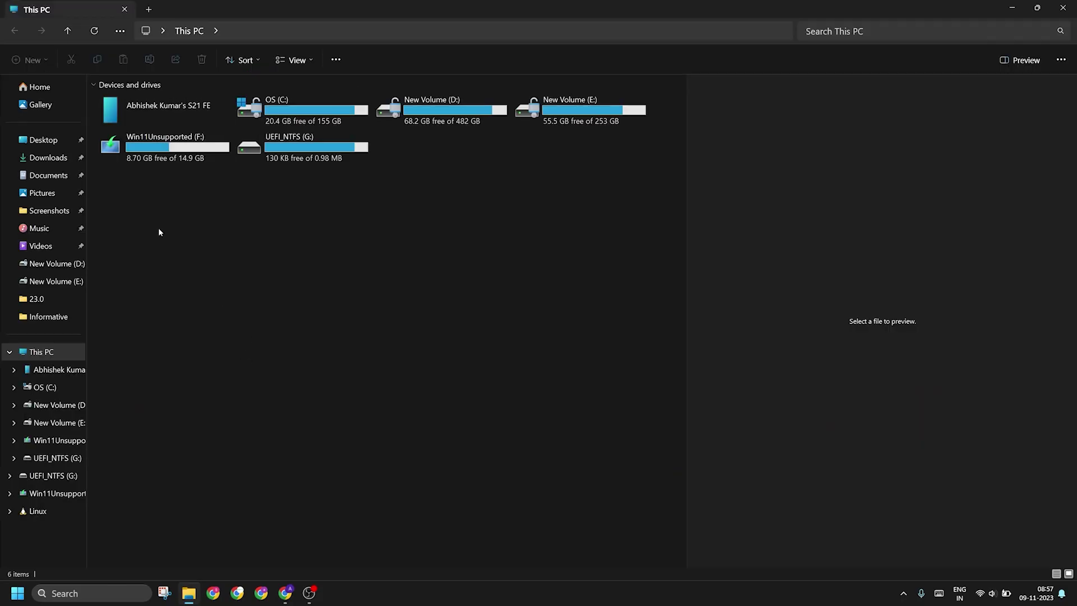
click(42, 140)
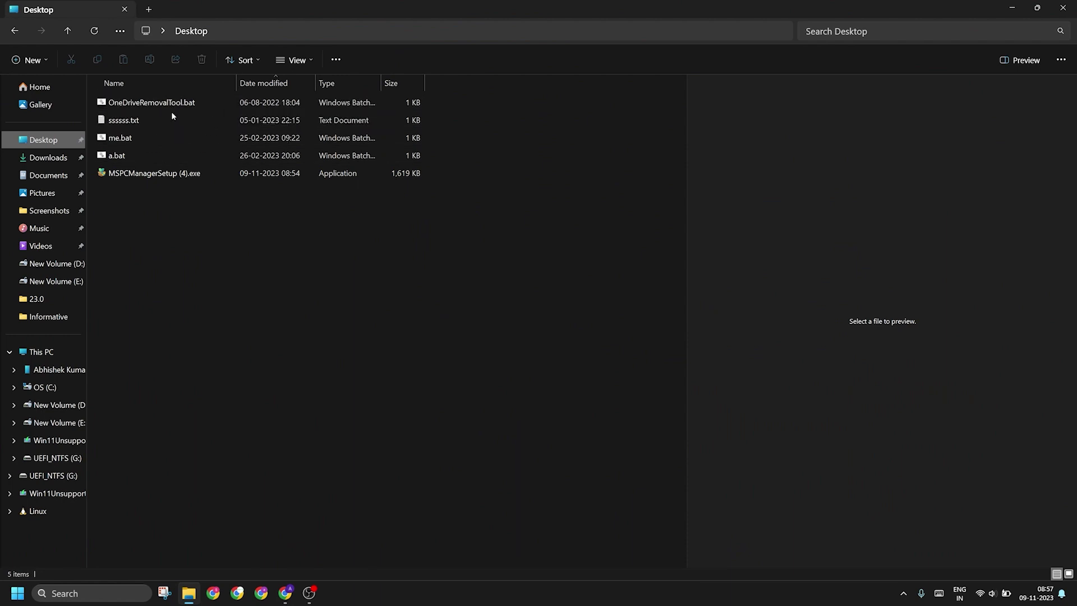
double_click(209, 174)
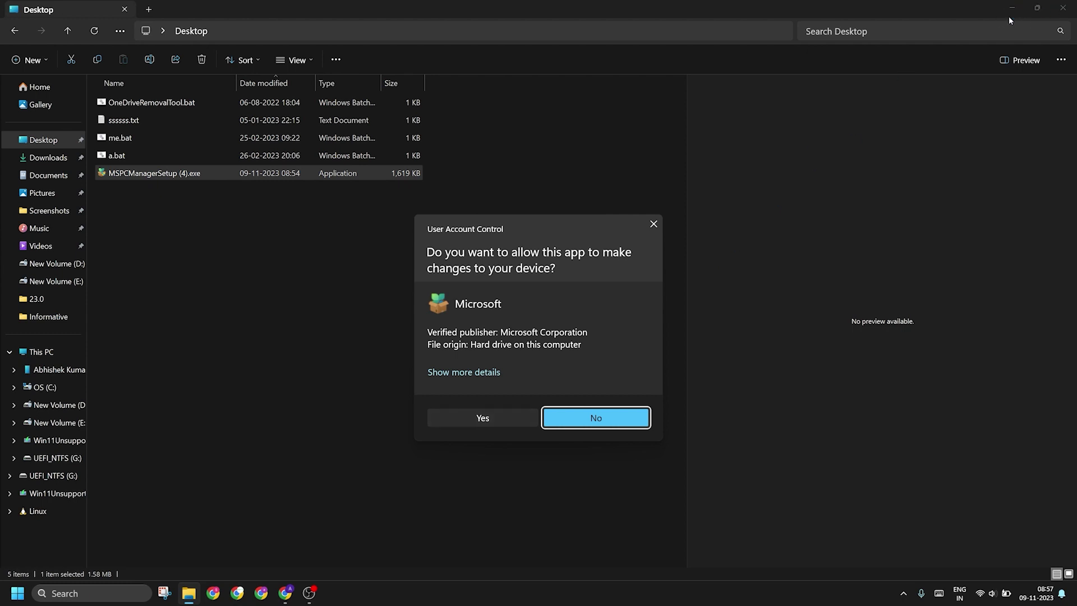
- Approve the UAC prompt, accept the license and privacy agreements and install PC Manager
click(500, 422)
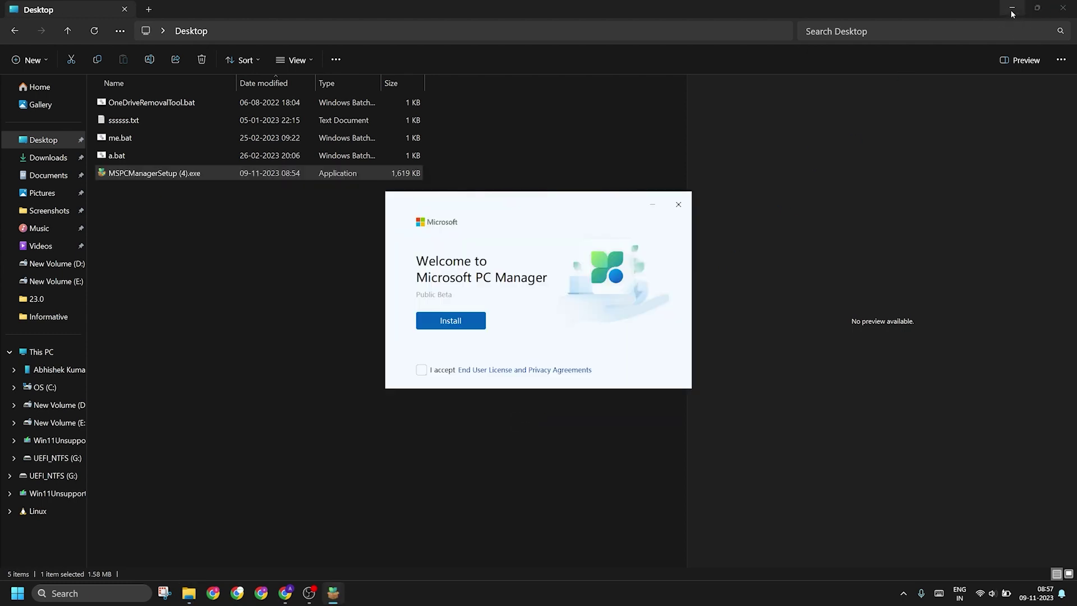
click(1013, 10)
click(422, 369)
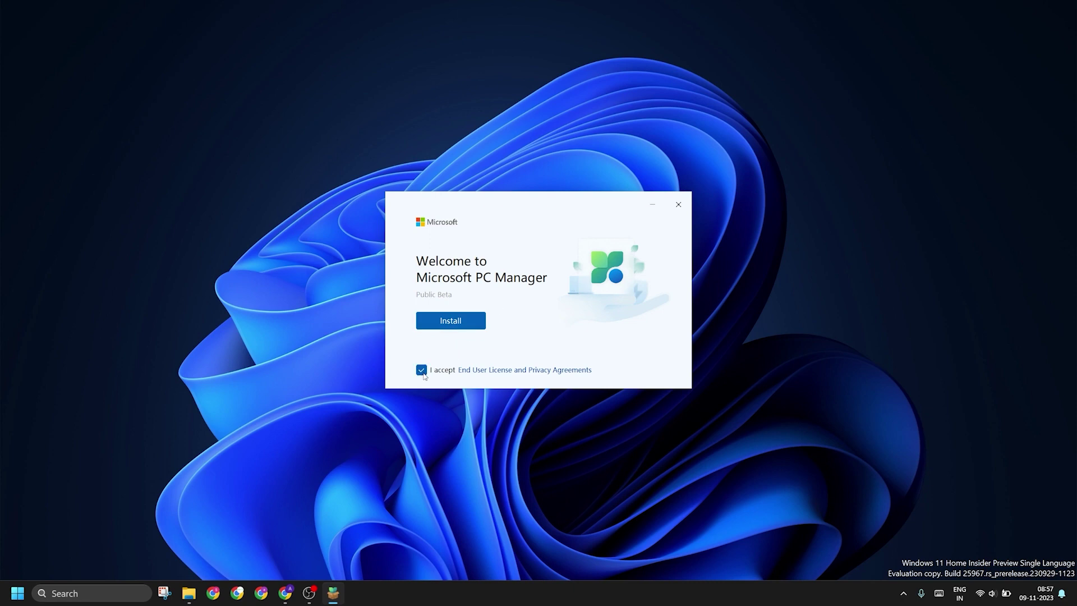
click(452, 323)
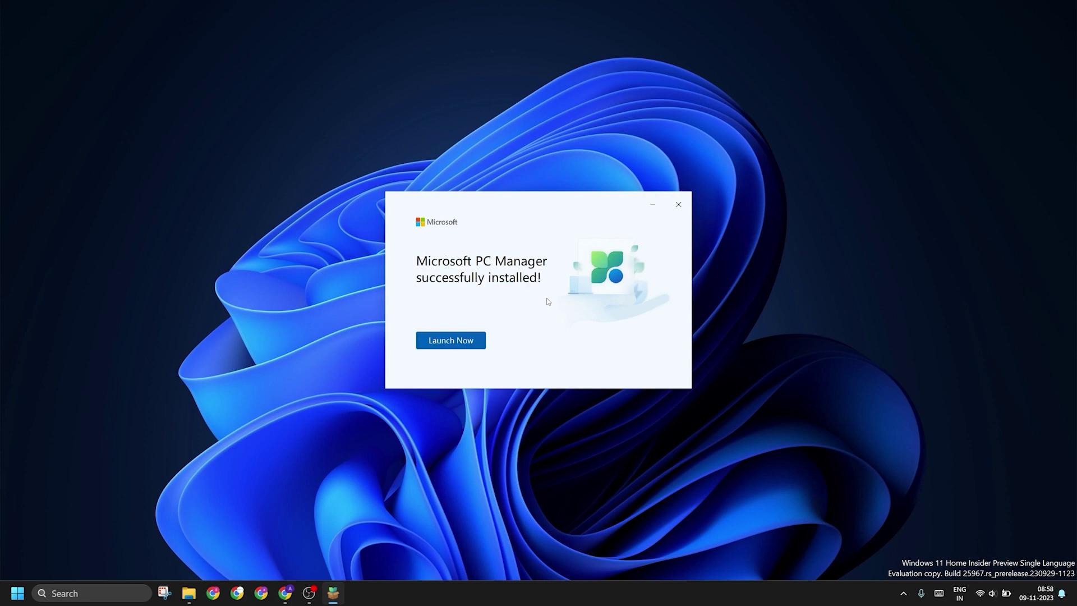
- Launch PC Manager via Launch Now and drag its window to the middle of the screen
click(475, 341)
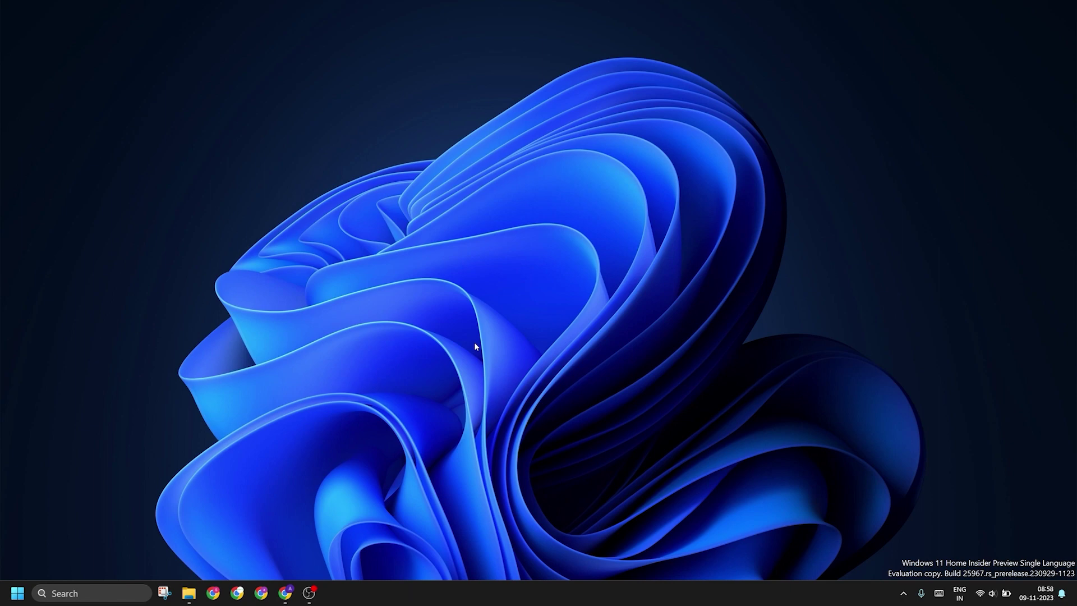
drag(989, 214, 614, 114)
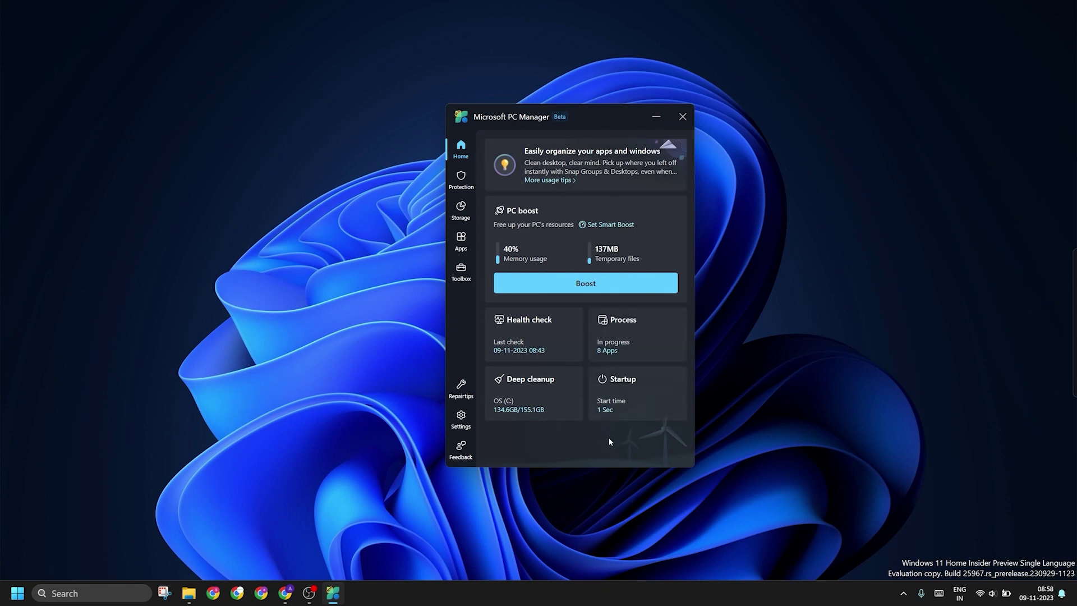
- Switch PC Manager to its Toolbox section from the left sidebar
click(461, 270)
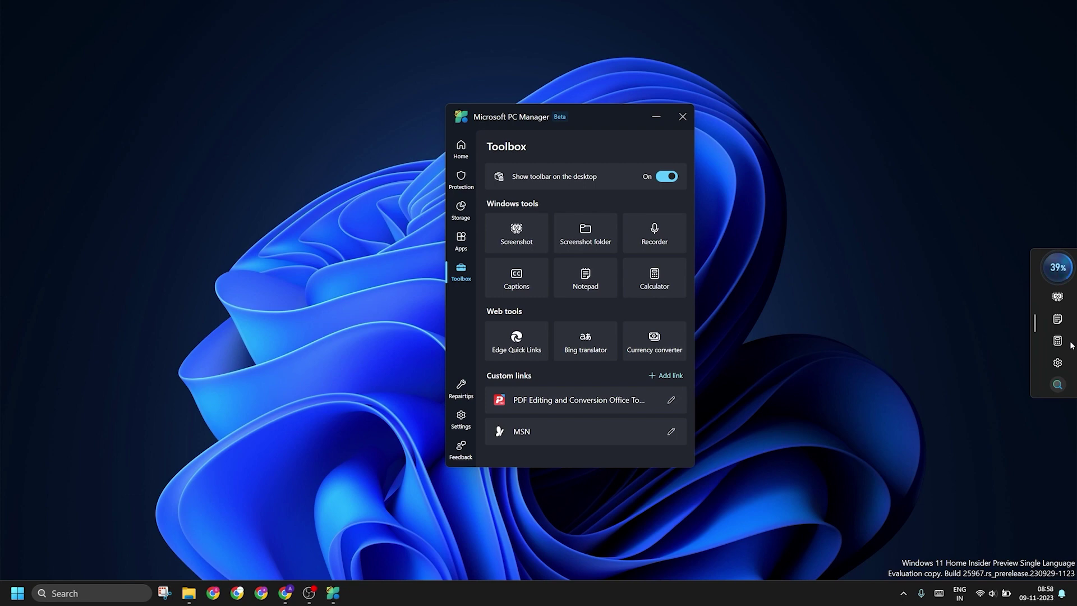
click(681, 127)
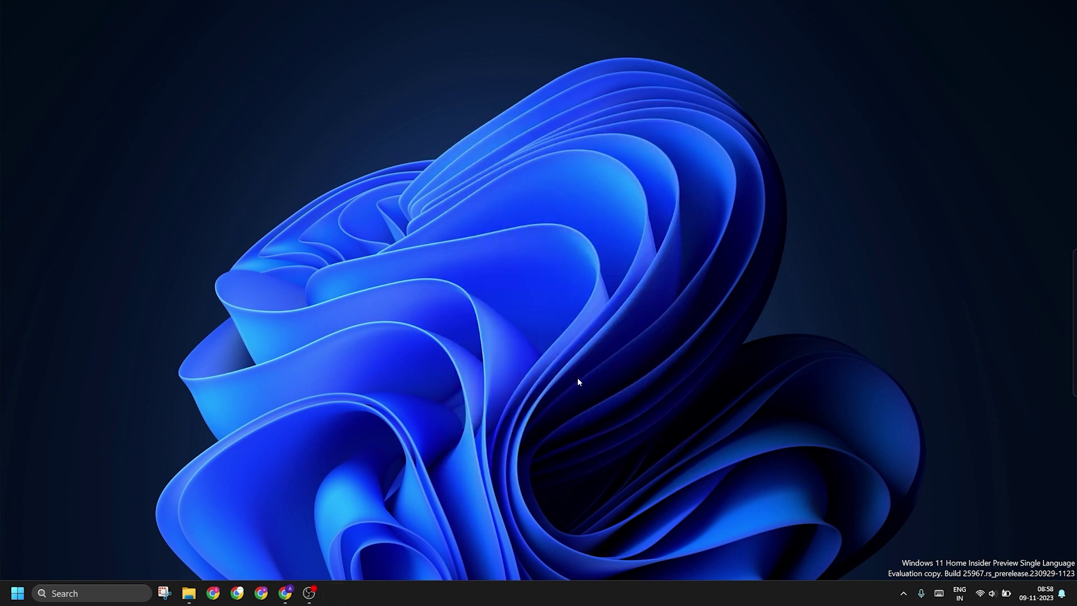